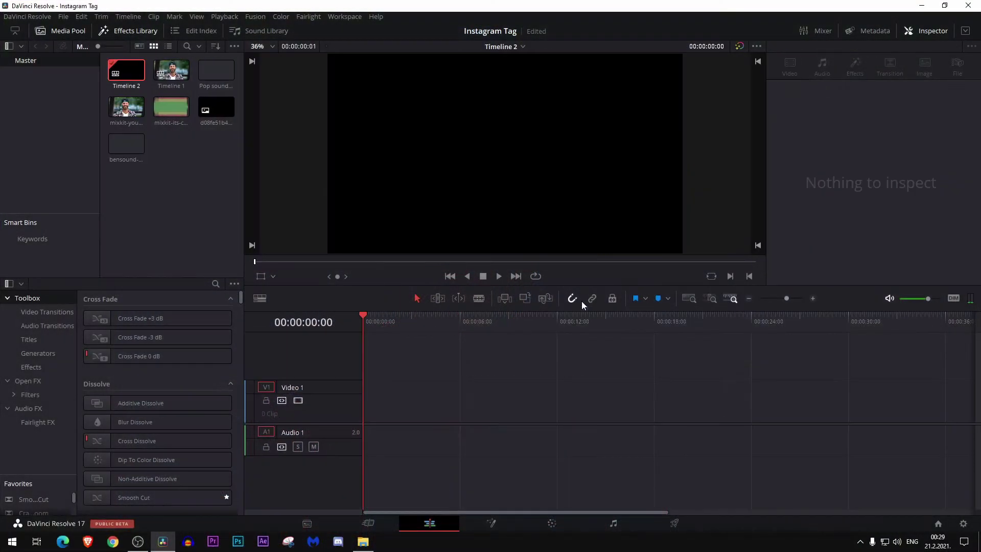
Step: Drop the smiling man clip onto Timeline 2 and cut it at 00:00:02:04
left_click_drag(126, 107, 363, 401)
mouse_move(360, 315)
left_mouse_down()
mouse_move(385, 320)
mouse_move(360, 346)
mouse_move(406, 342)
mouse_move(379, 342)
mouse_move(432, 324)
mouse_move(398, 321)
mouse_move(412, 321)
left_mouse_up()
key("ctrl+b")
key("ctrl+b")
Step: In Fusion, insert Merge1 after the clip and bring in the dark tag image
key("shift+5")
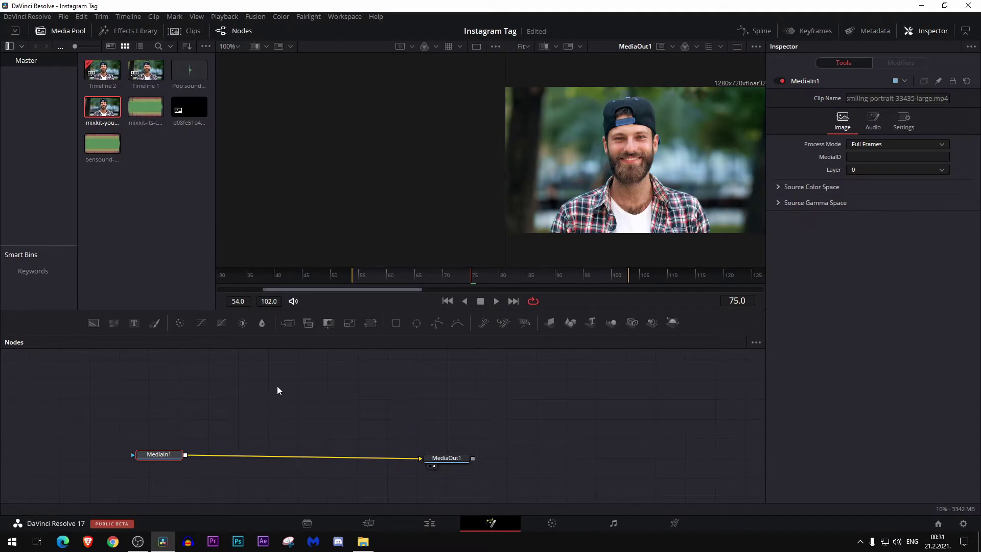
left_click_drag(311, 442, 263, 454)
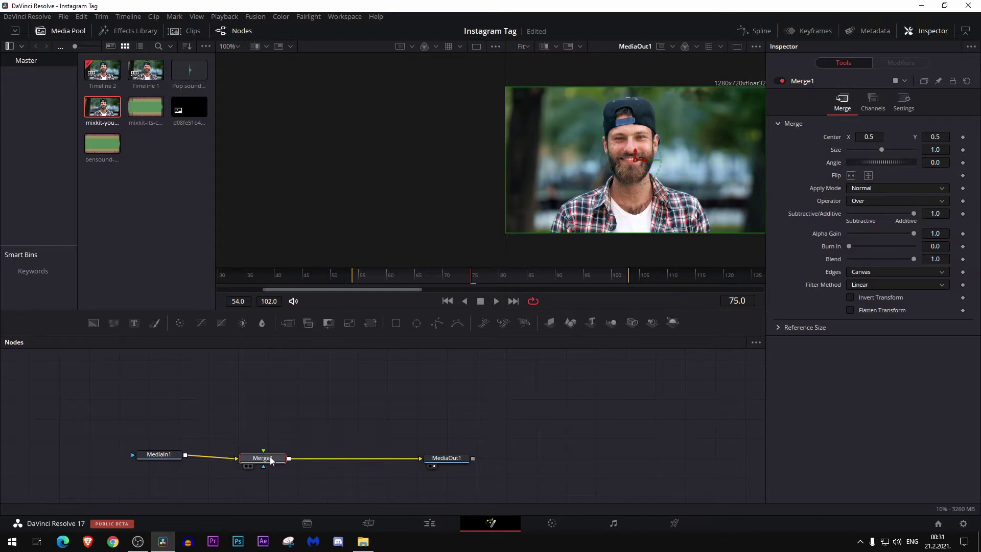
left_click_drag(174, 104, 210, 381)
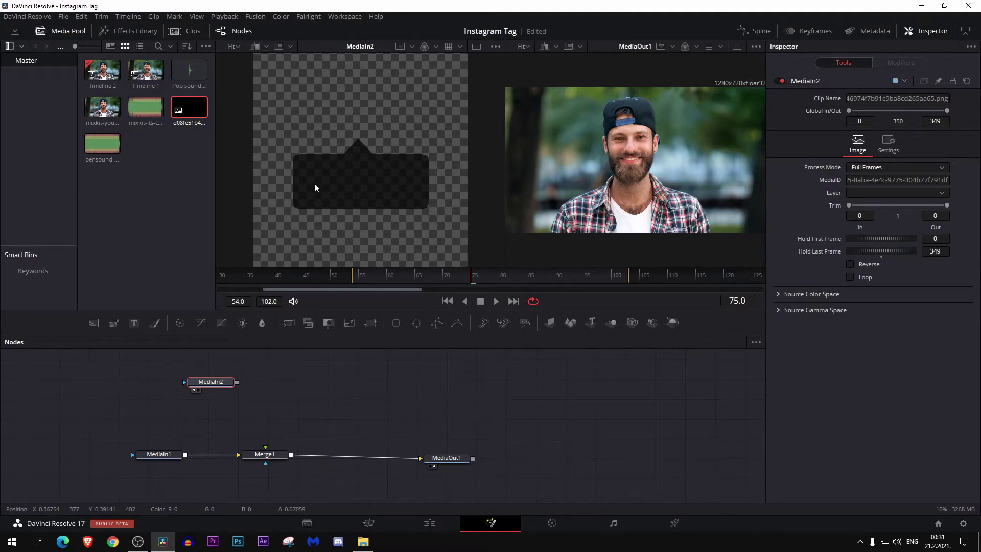
Step: Wire the tag image into Merge1's foreground and start a second merge node
left_click_drag(210, 382, 265, 453)
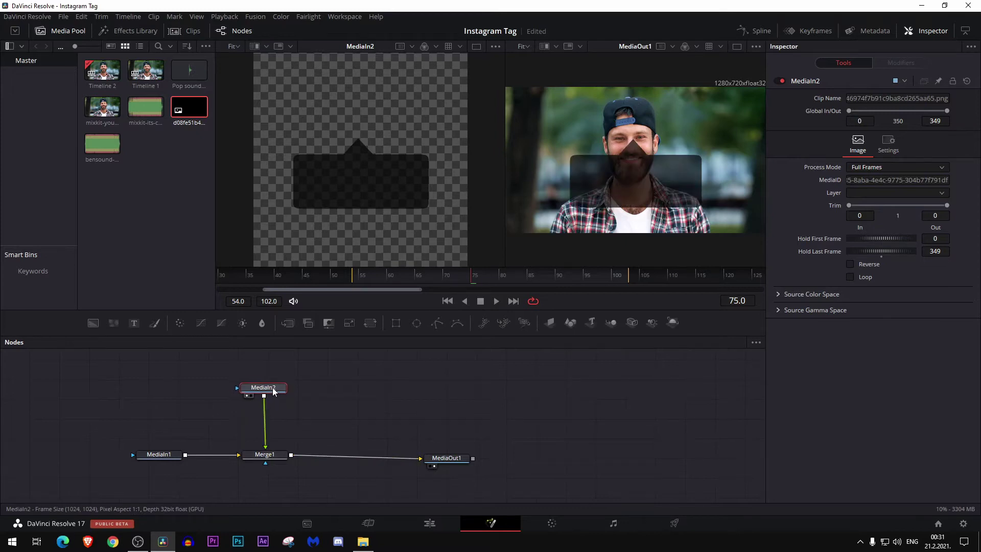
left_click_drag(271, 388, 279, 389)
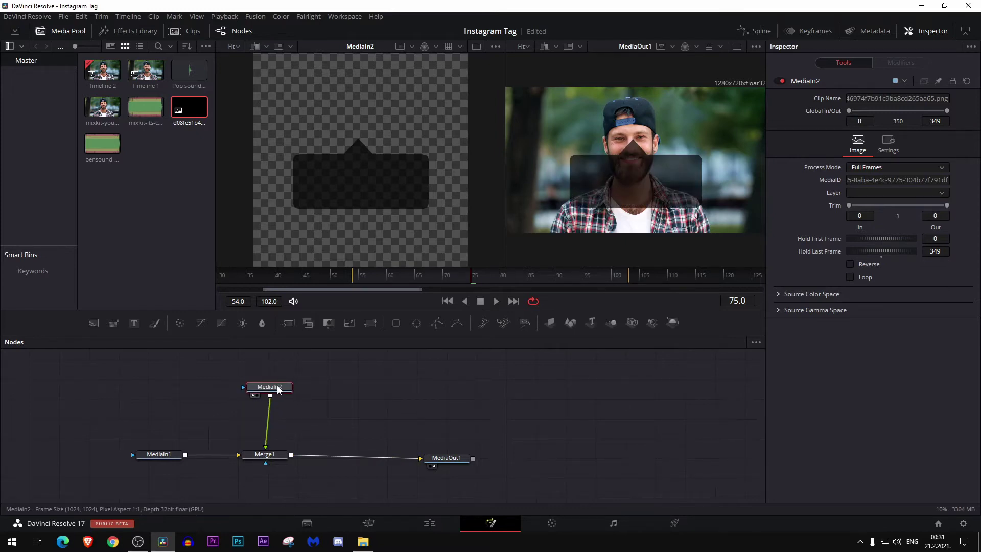
left_click_drag(288, 323, 350, 415)
Step: Insert Merge2 and enter the tag's name text in the Text+ node
left_click(336, 363)
left_click(867, 190)
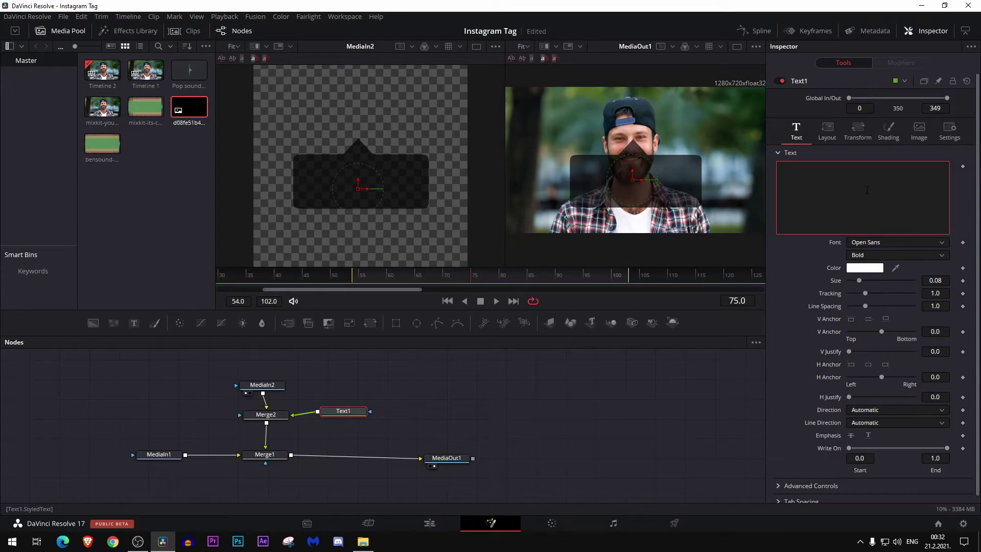
type("ja")
key("BackSpace")
type("Jacl")
Step: Set the text font to Proxima Nova Thin and fix the mistyped last letter
left_click(897, 243)
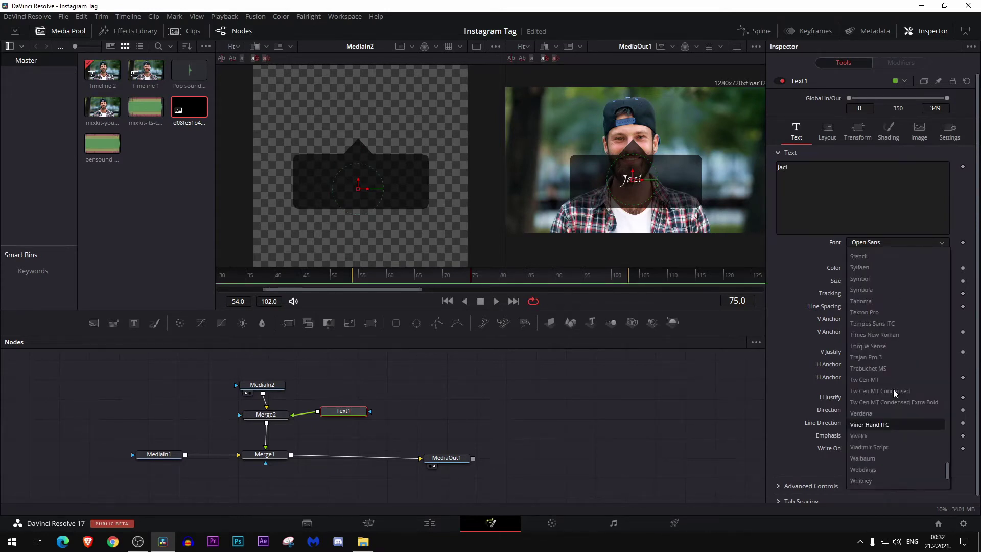
scroll(893, 388, "up", 1)
scroll(893, 388, "up", 5)
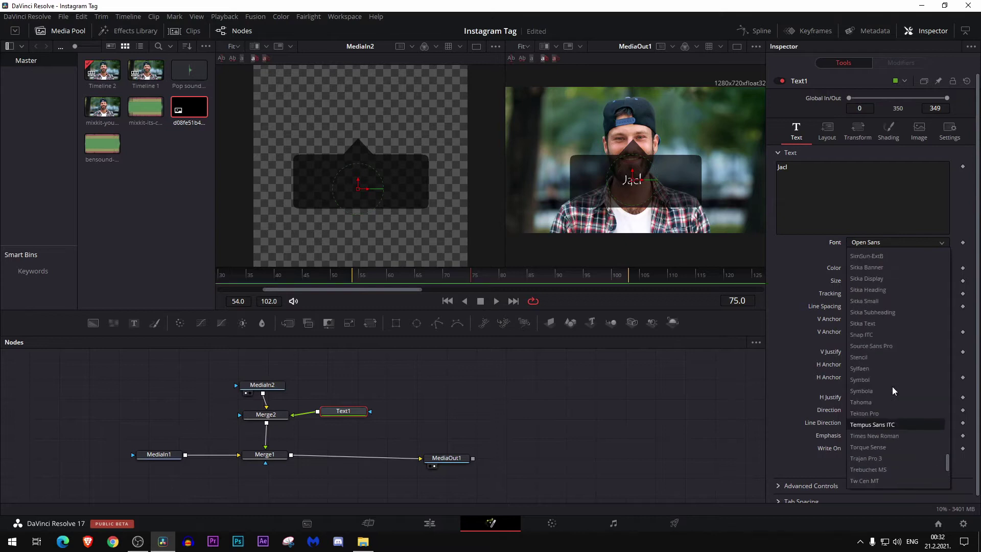
scroll(892, 386, "up", 5)
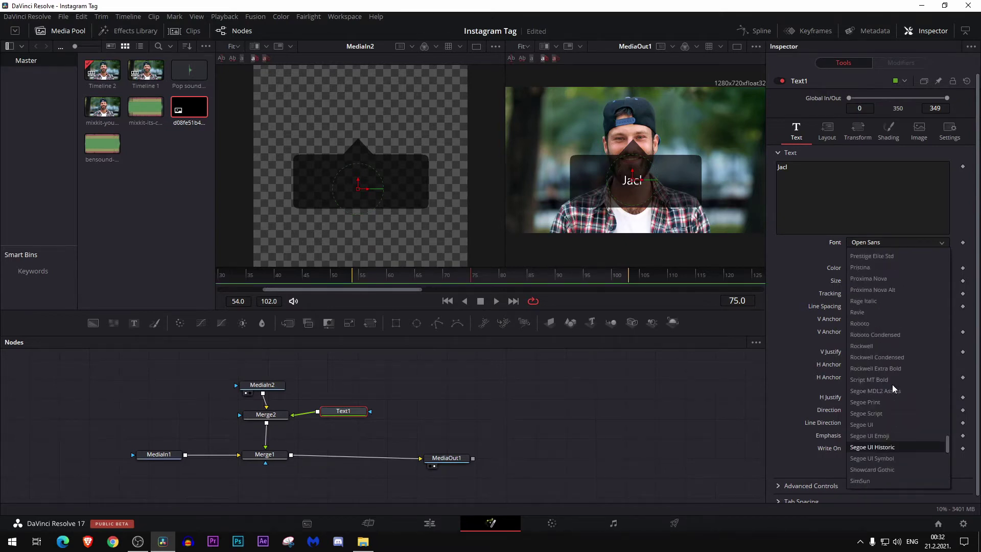
scroll(892, 384, "up", 1)
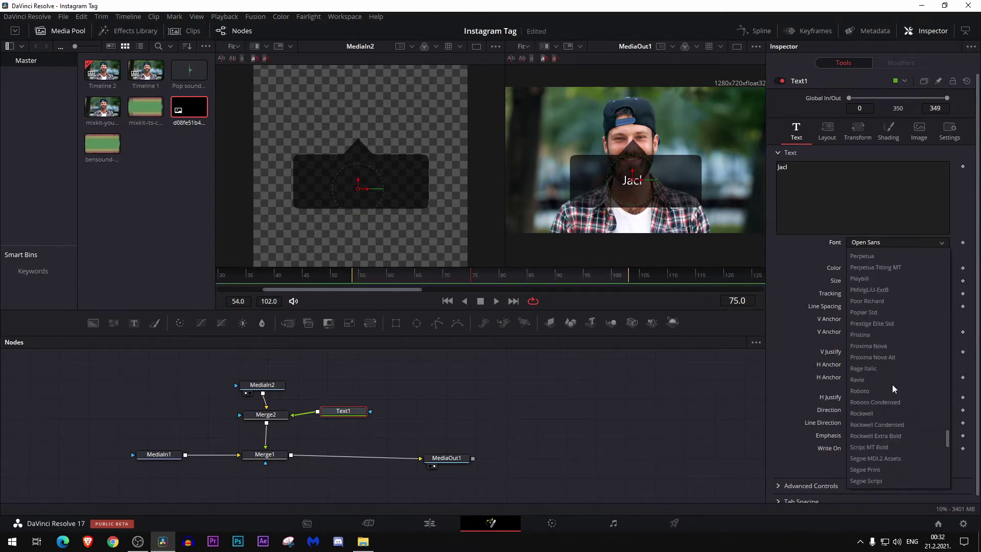
left_click(893, 350)
left_click(881, 255)
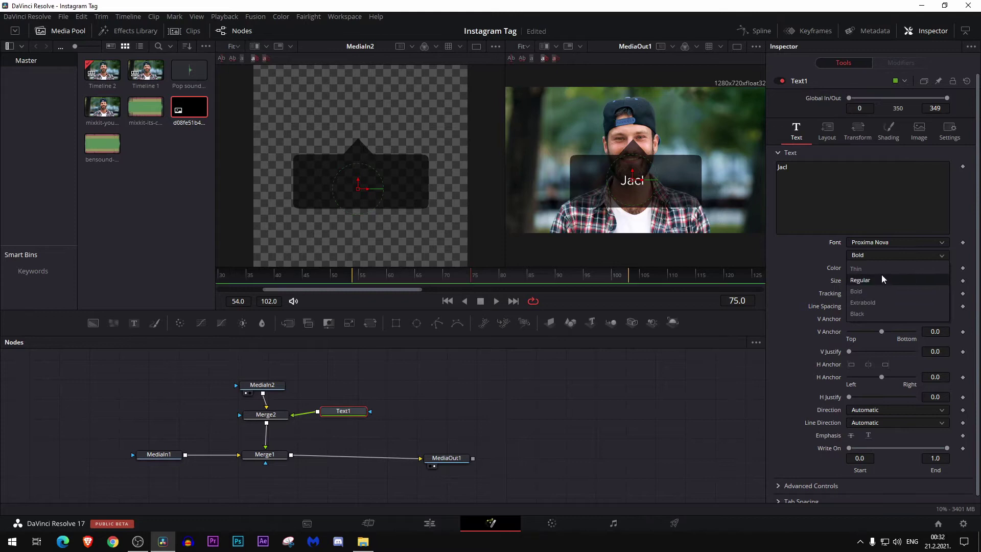
left_click(881, 270)
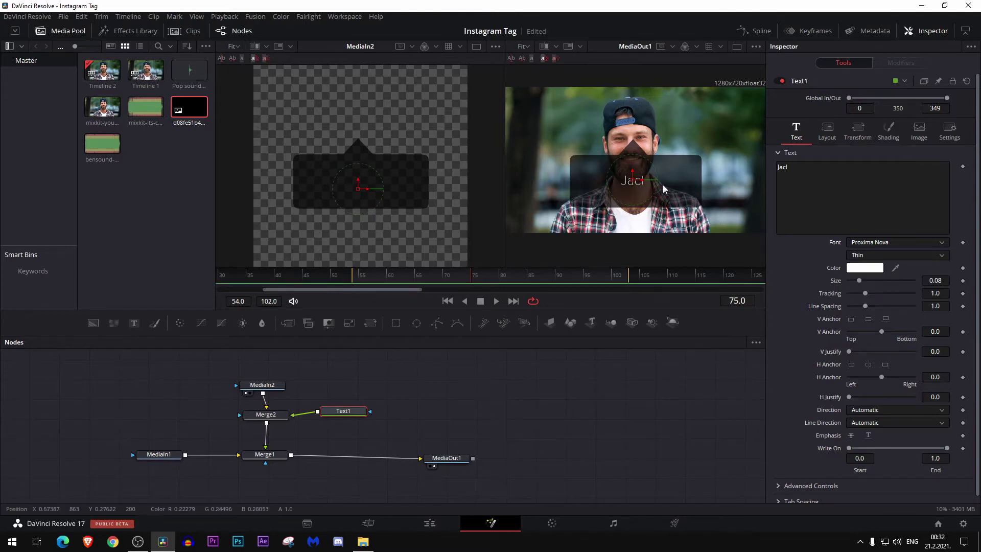
left_click(859, 178)
key("BackSpace")
Step: Finish the name as 'Jack' and begin scaling the tag down in Merge1
type("k")
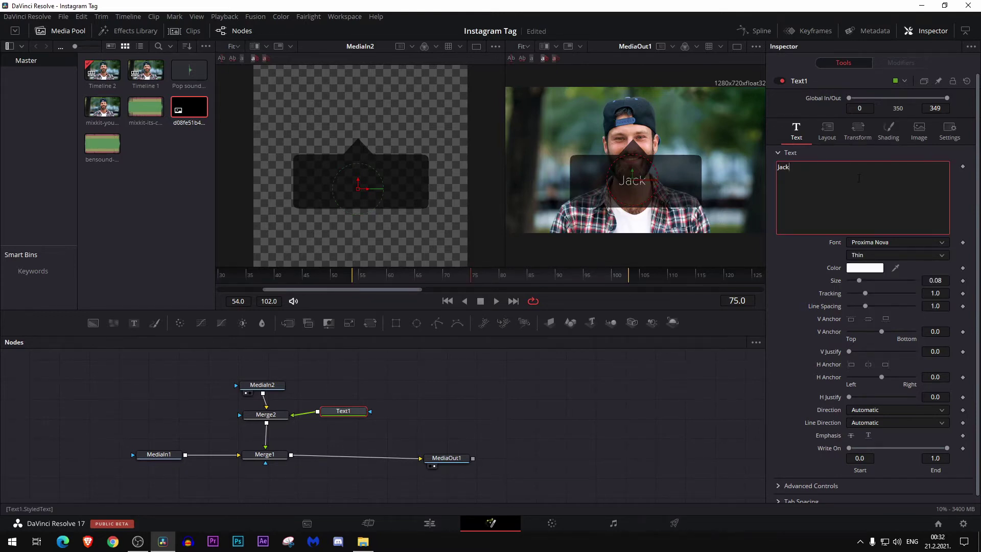
left_click(275, 387)
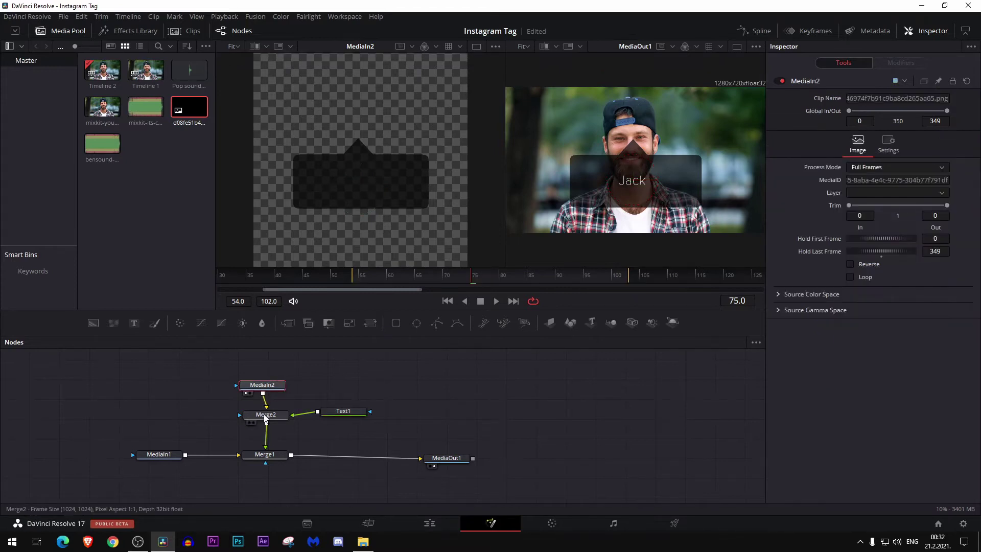
left_click(266, 414)
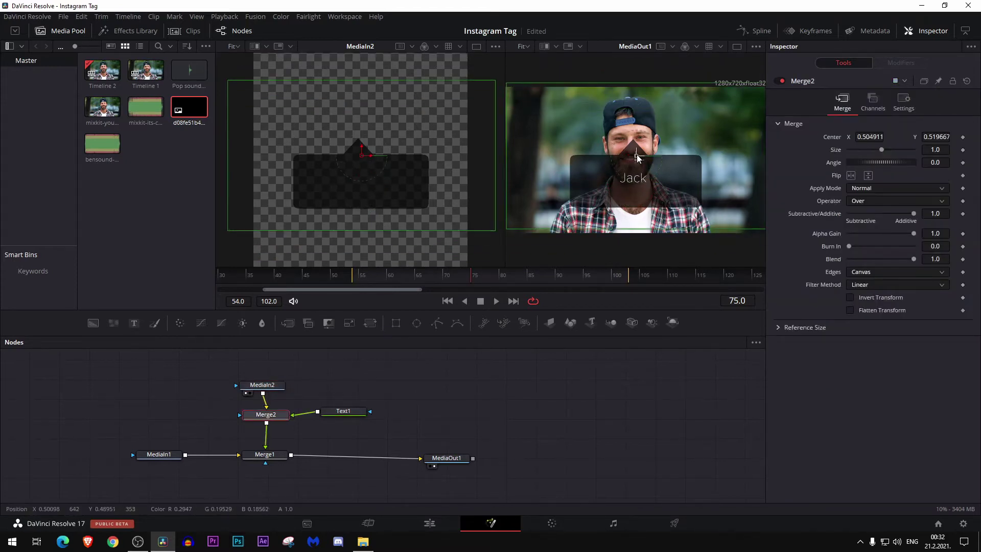
left_click(265, 454)
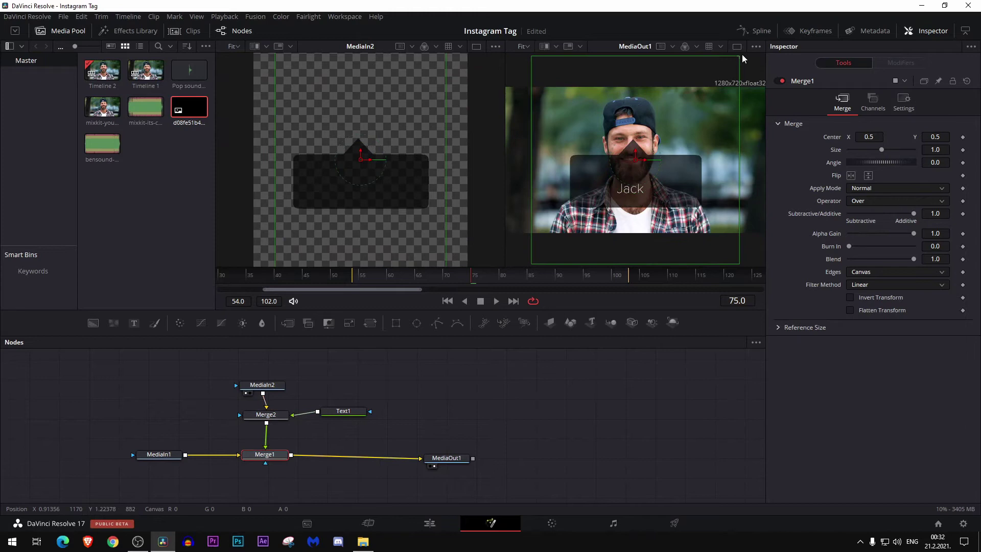
left_click_drag(741, 54, 730, 87)
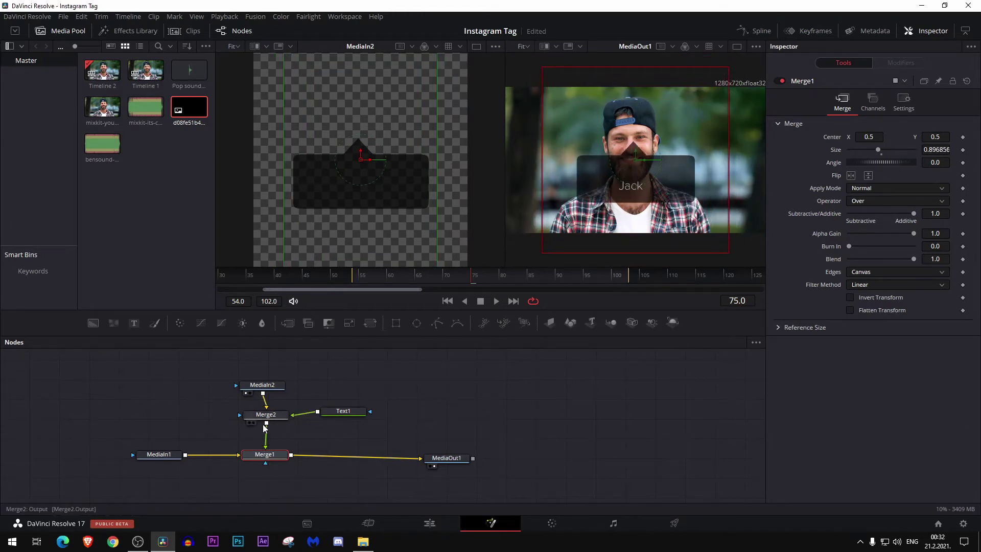
Step: Shrink the tag to size about 0.31 on the chest and reconnect Text1 to Merge2
left_click_drag(291, 414, 234, 383)
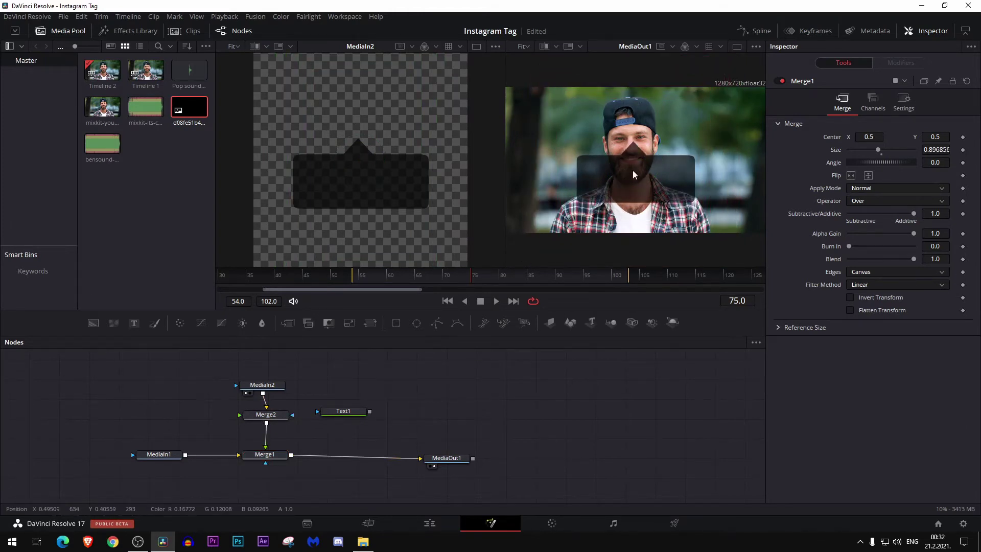
left_click(264, 454)
left_click_drag(722, 83, 635, 207)
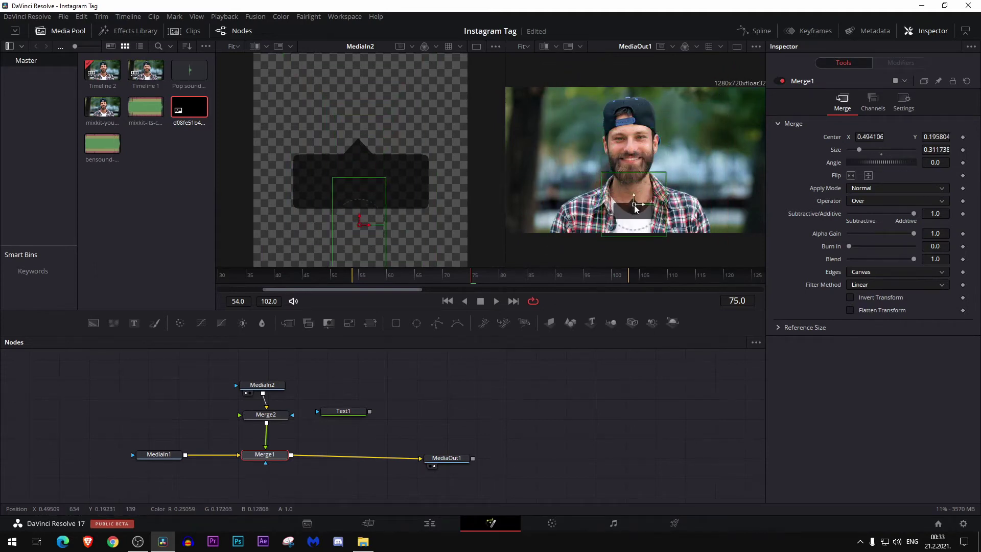
left_click_drag(371, 413, 279, 415)
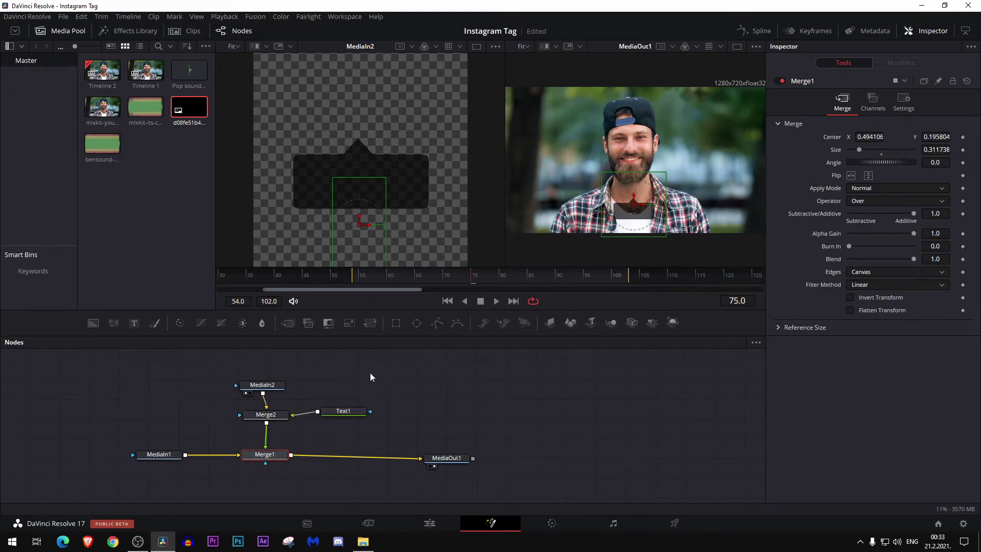
Step: Enlarge the Jack text to size 0.2677, switch it to Regular weight, and play it back
left_click(338, 411)
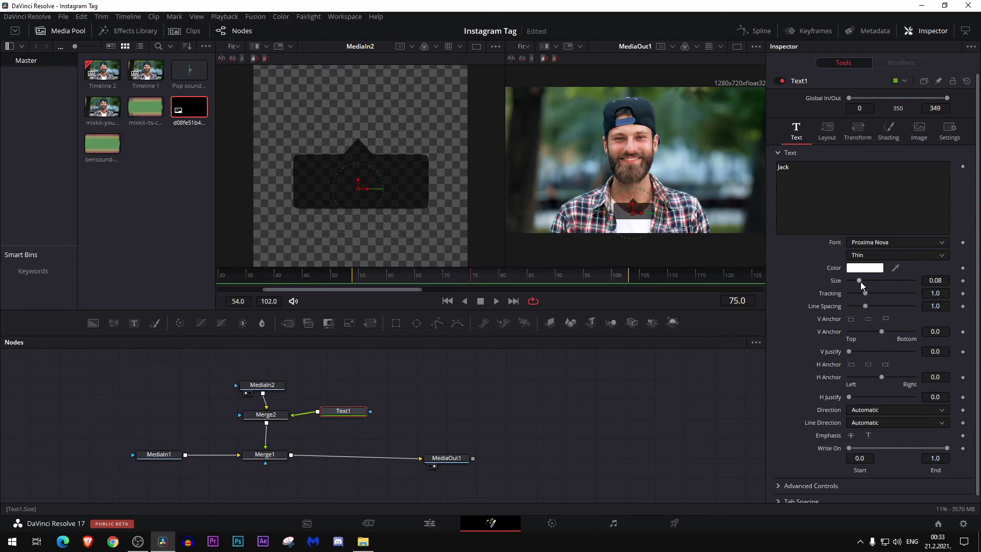
left_click_drag(860, 280, 882, 278)
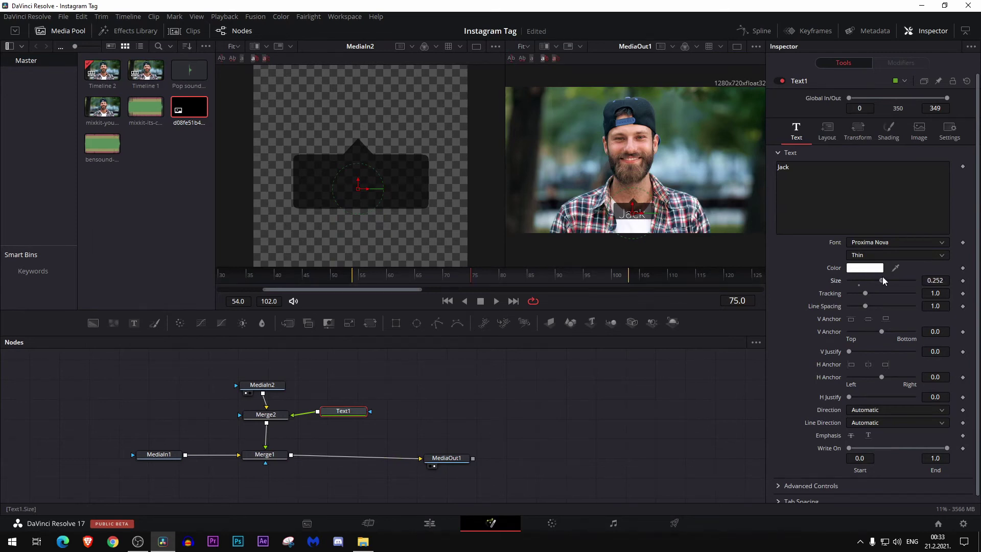
left_click_drag(621, 204, 634, 217)
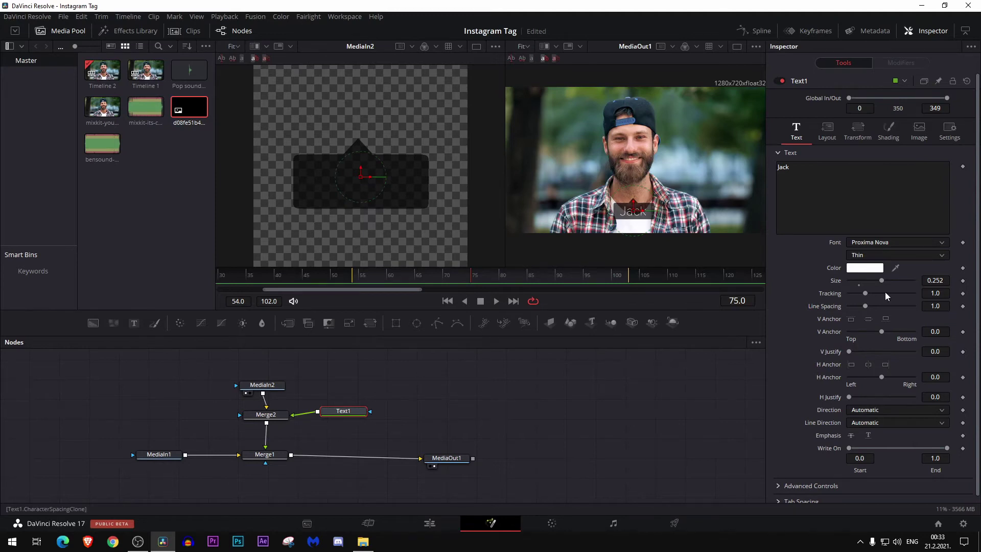
left_click_drag(882, 280, 884, 280)
left_click(875, 255)
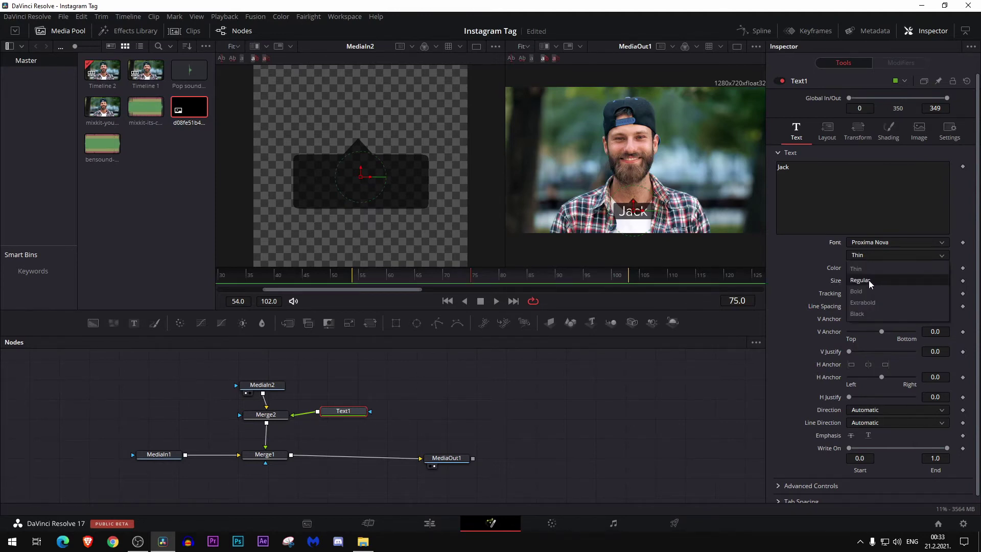
left_click(872, 280)
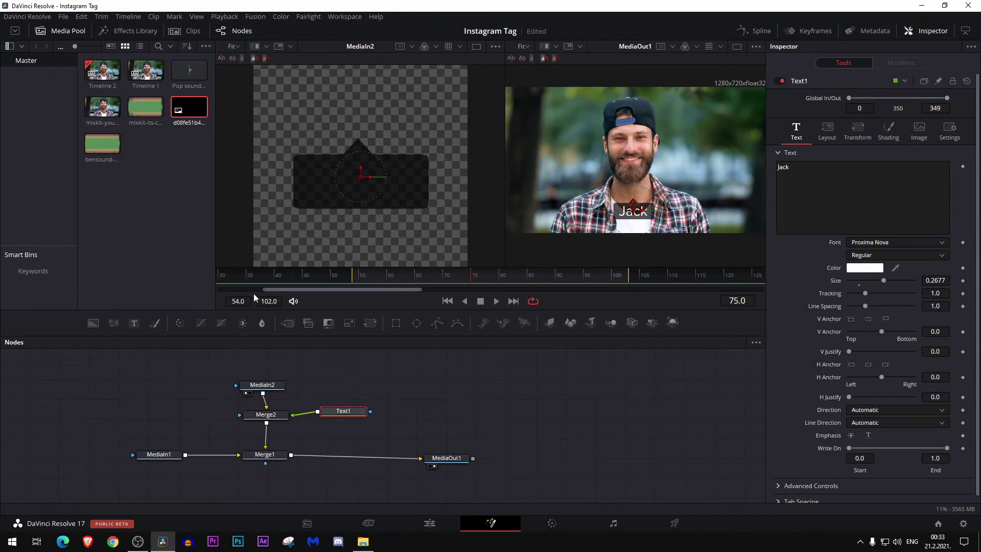
key("space")
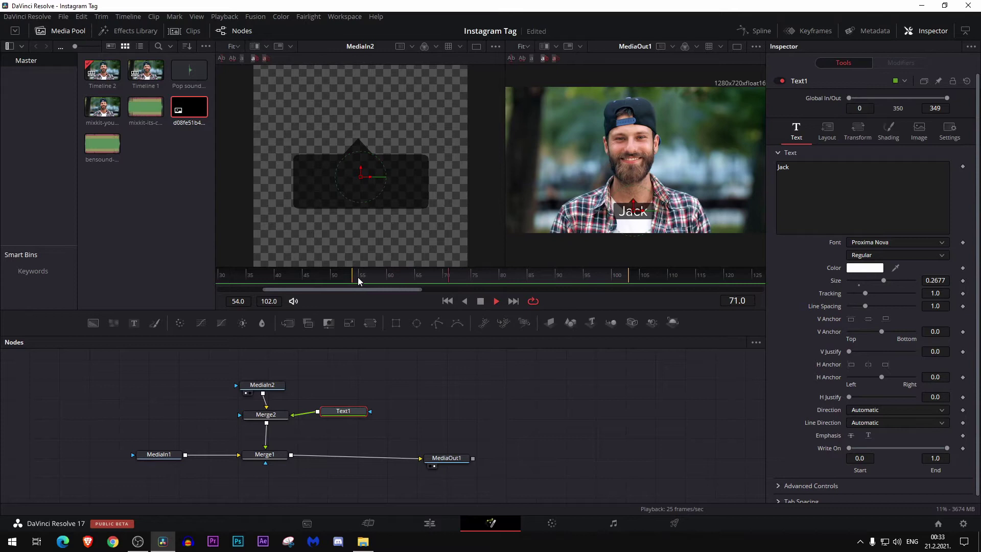
Step: Stop playback, shift MediaIn1 left in the node graph, and review the composite again
key("space")
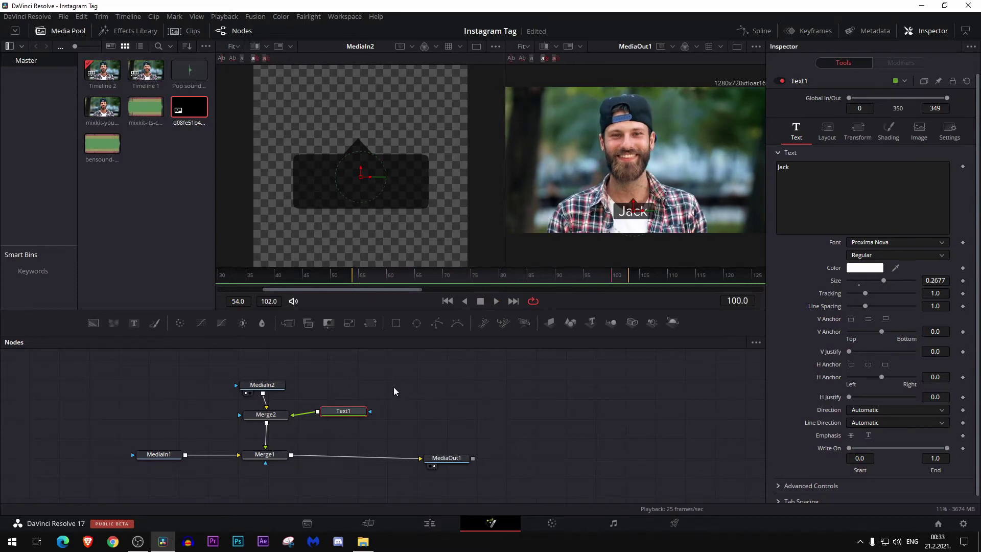
left_click(396, 391)
left_click_drag(157, 454, 118, 455)
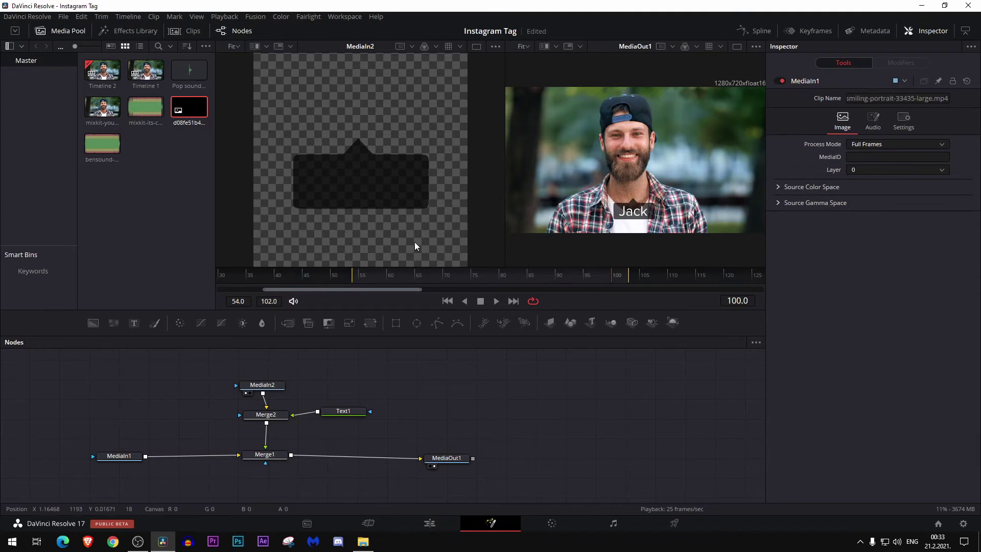
key("space")
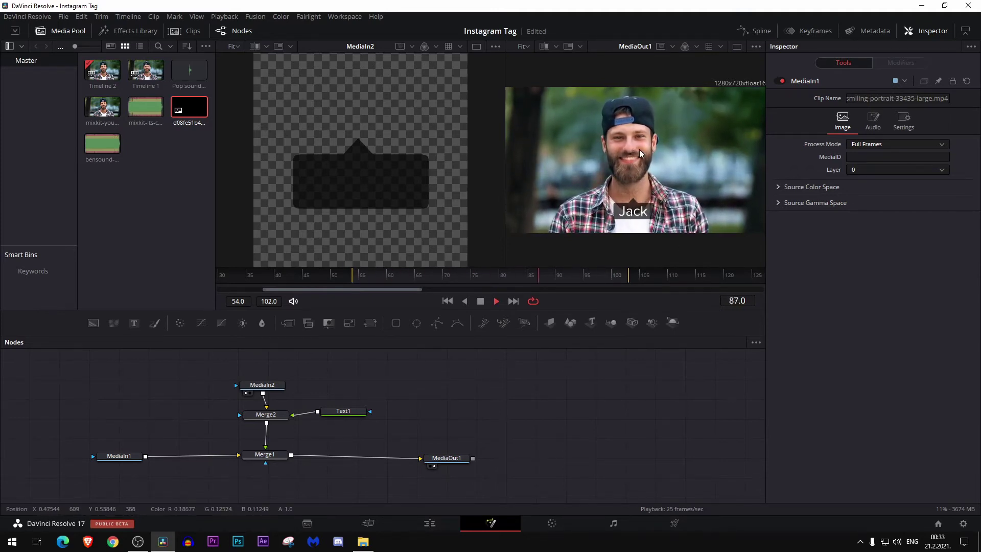
key("space")
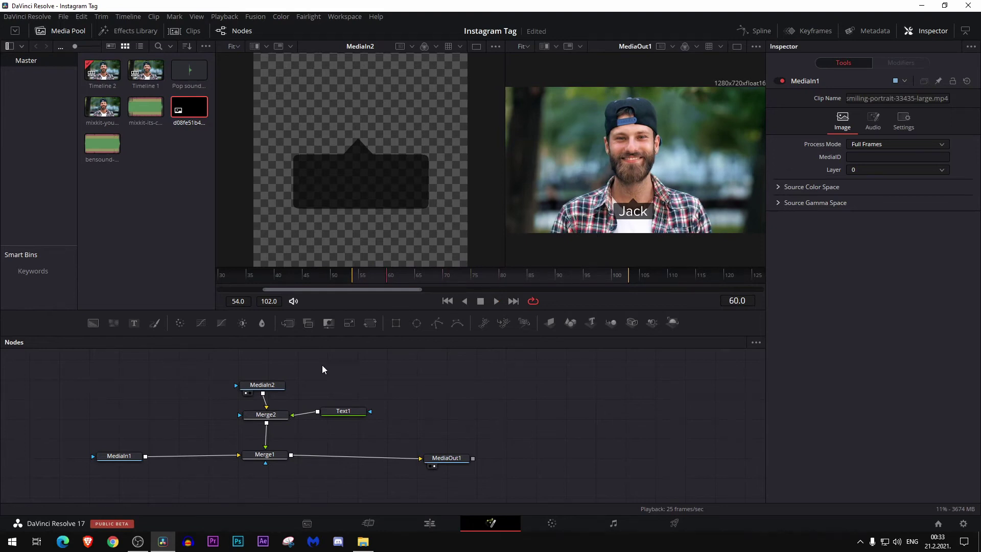
left_click(126, 460)
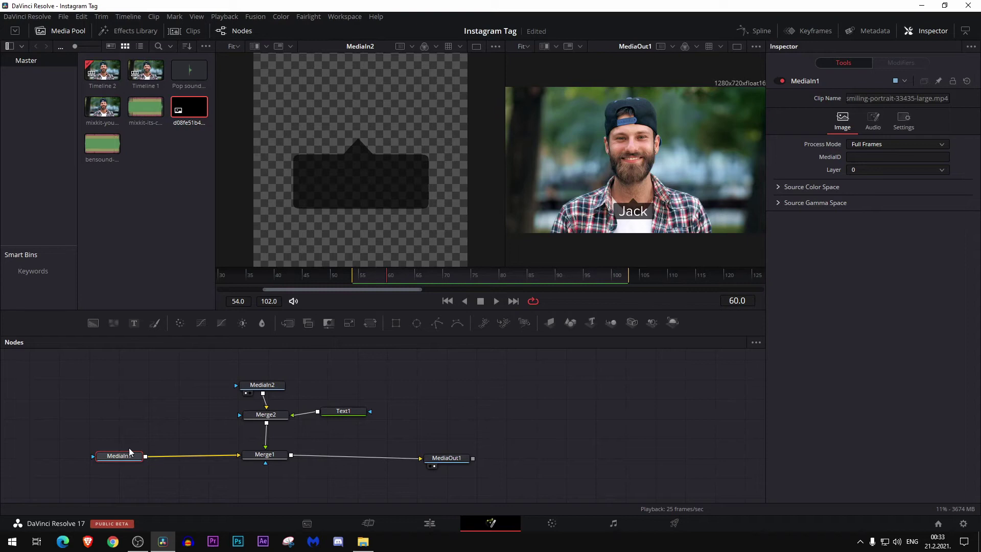
Step: Add a Tracker node after MediaIn1 by searching 'tracker' in Select Tool
key("shift+space")
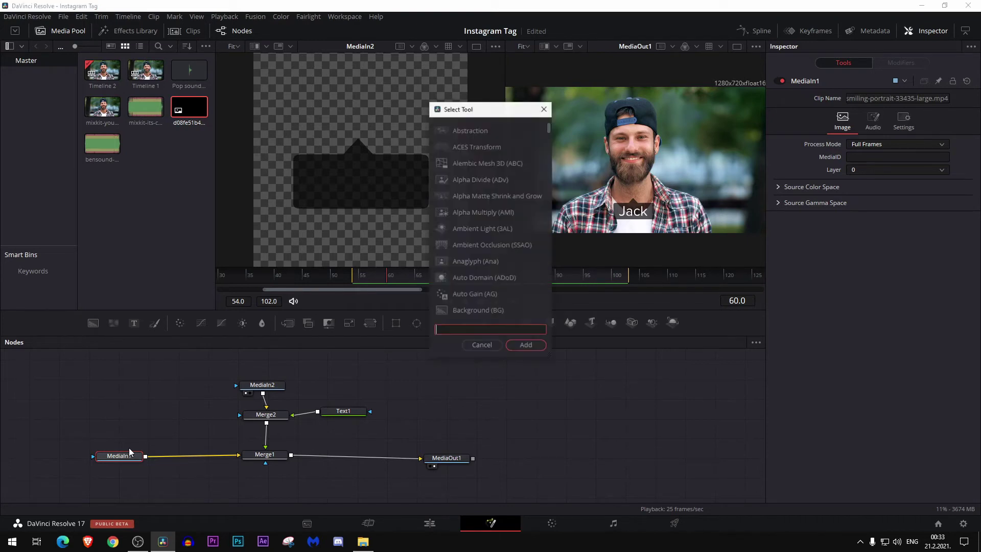
type("trac")
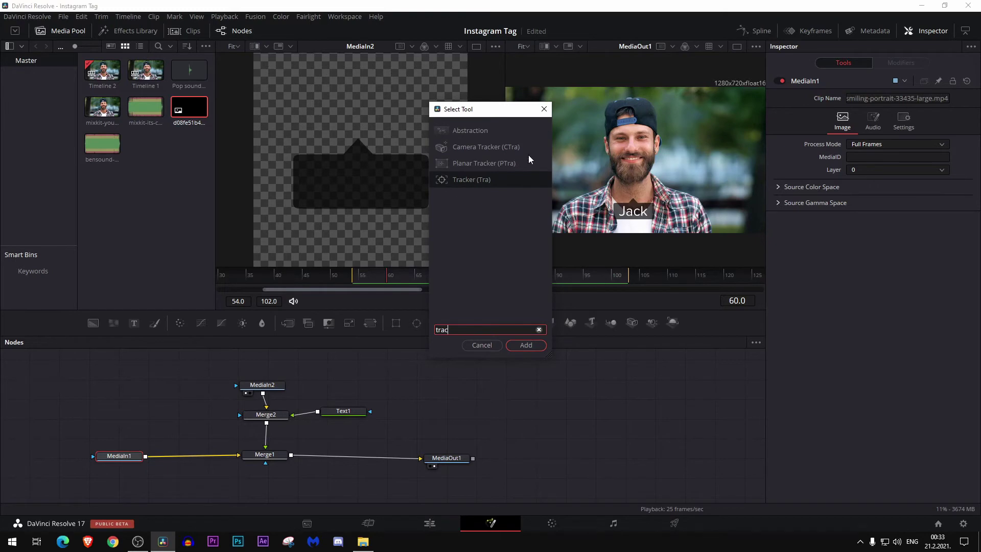
type("ker")
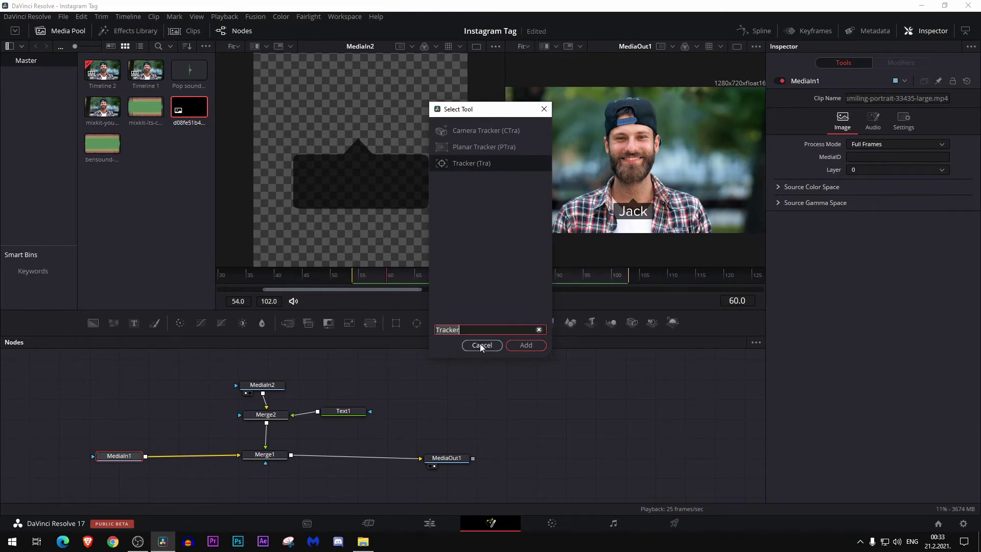
left_click(521, 345)
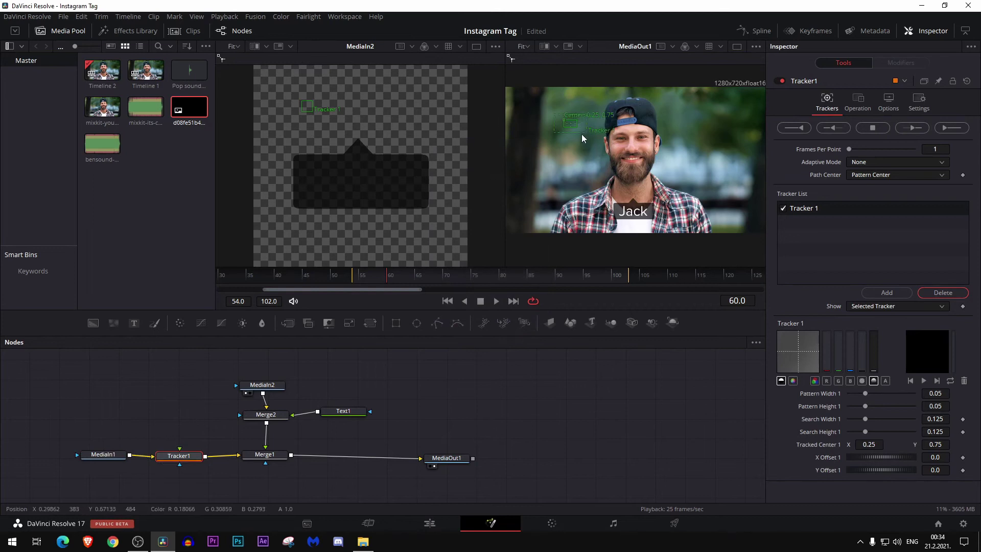
Step: Place Tracker 1's pattern box on the man's eye and scrub back to frame 54
left_click_drag(570, 124, 632, 134)
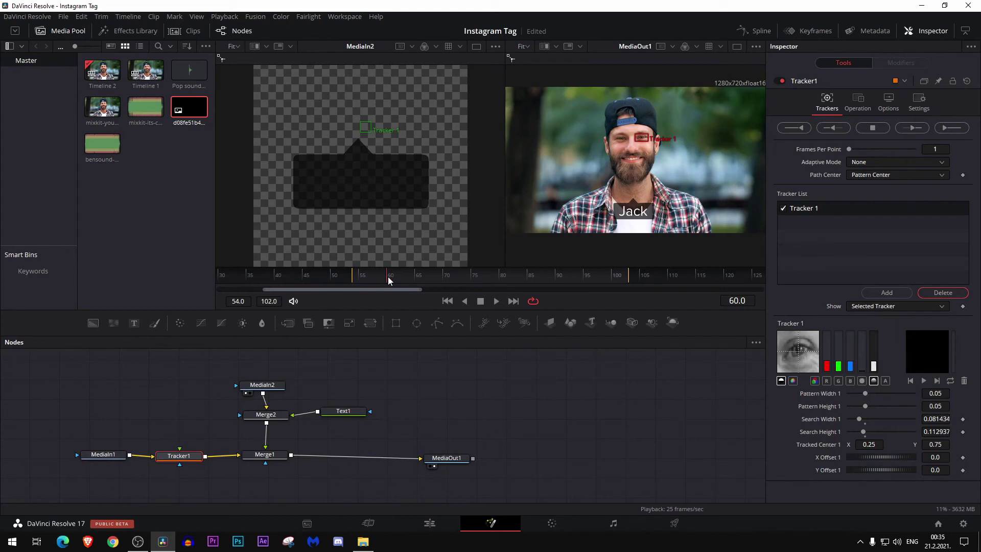
left_click_drag(388, 280, 355, 280)
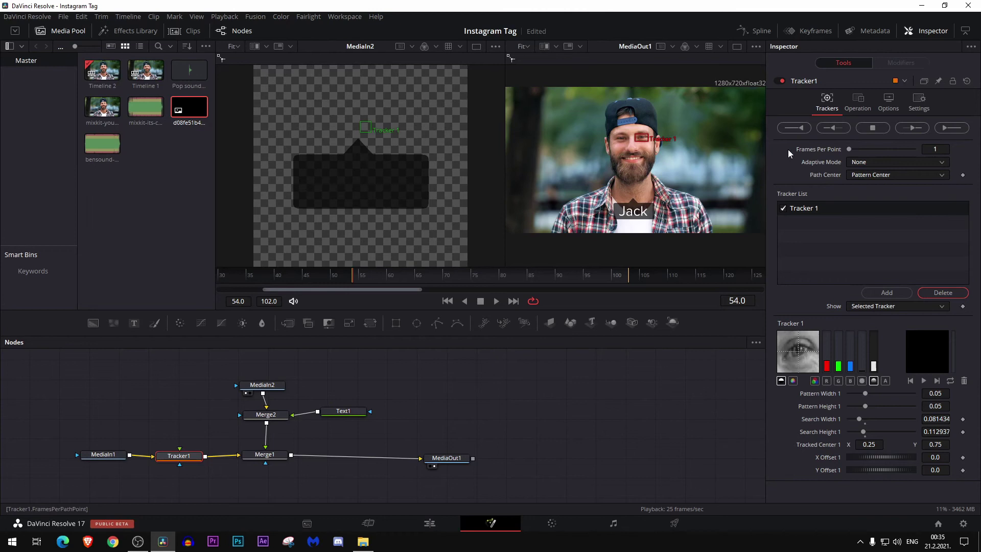
Step: Track forward across frames 54–102, then select Tracker1 and Merge1 together
left_click(943, 130)
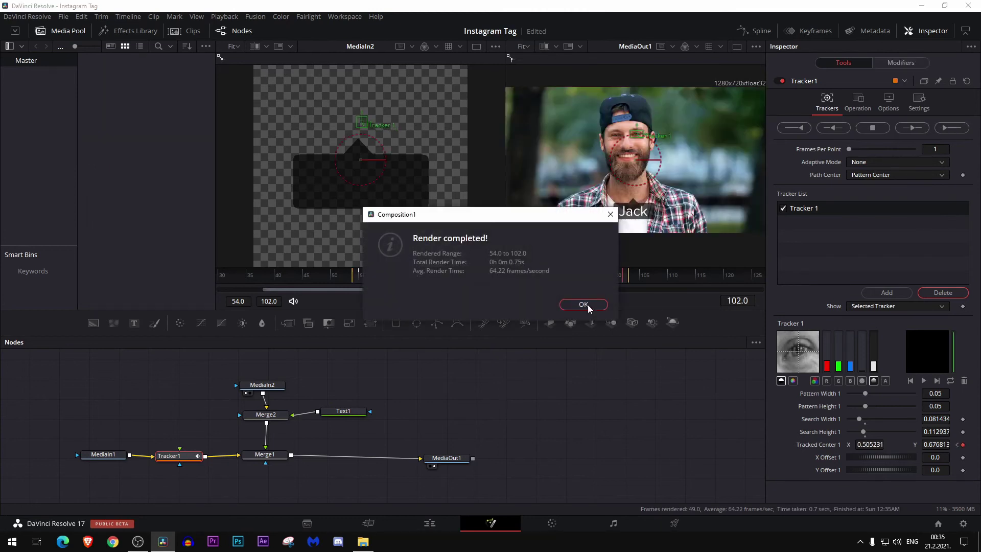
left_click(585, 305)
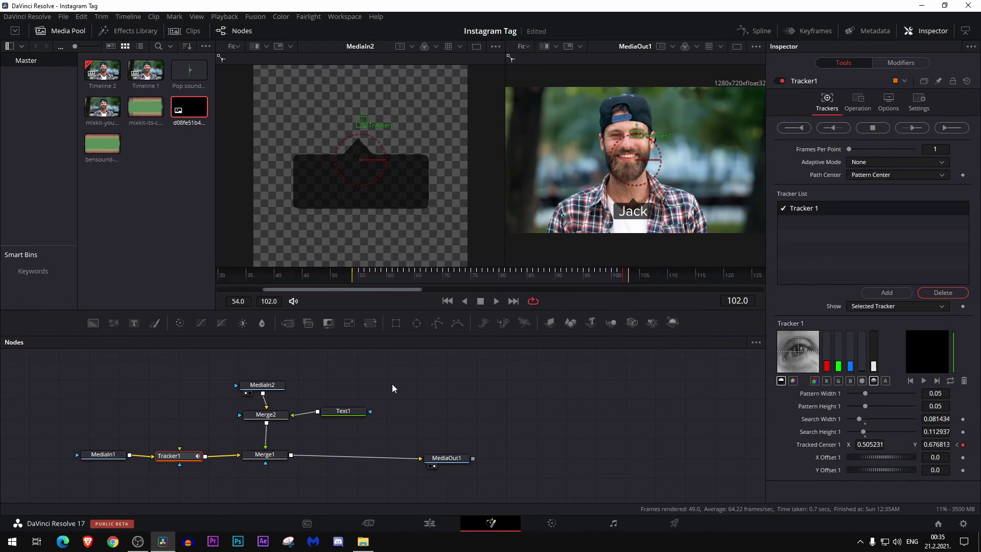
left_click(251, 478)
left_click_drag(282, 486, 166, 458)
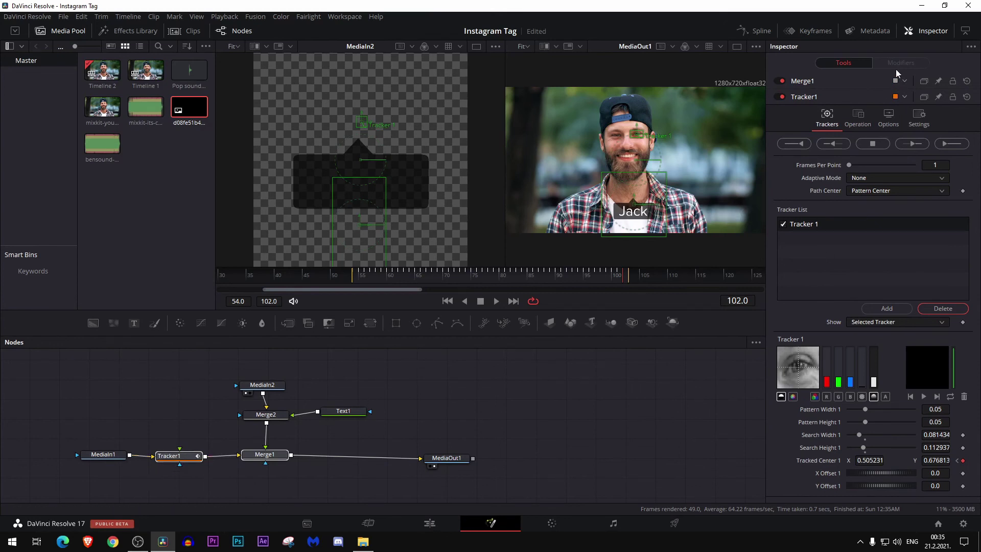
Step: Link Merge1's Center by expression to Tracker1.TrackedCenter1
left_click(812, 82)
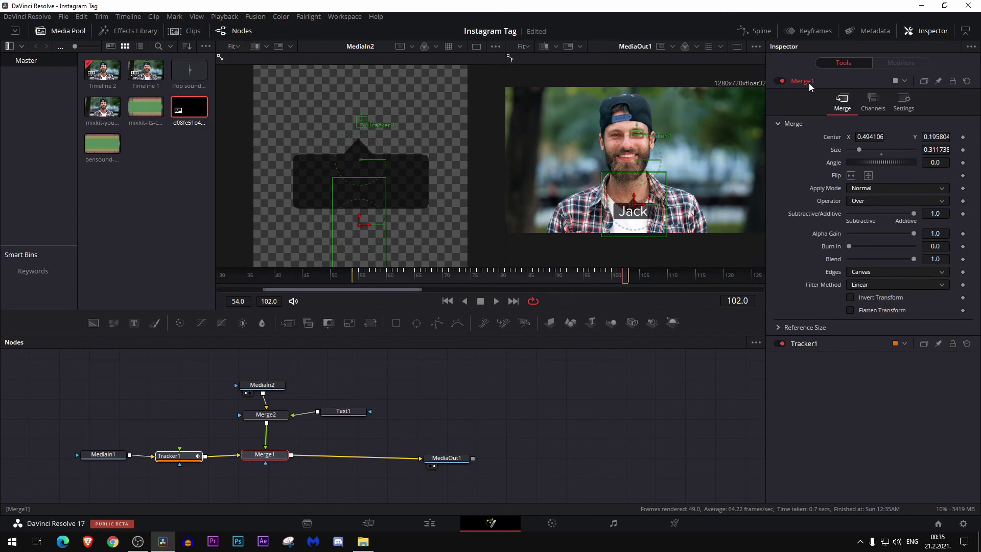
right_click(840, 138)
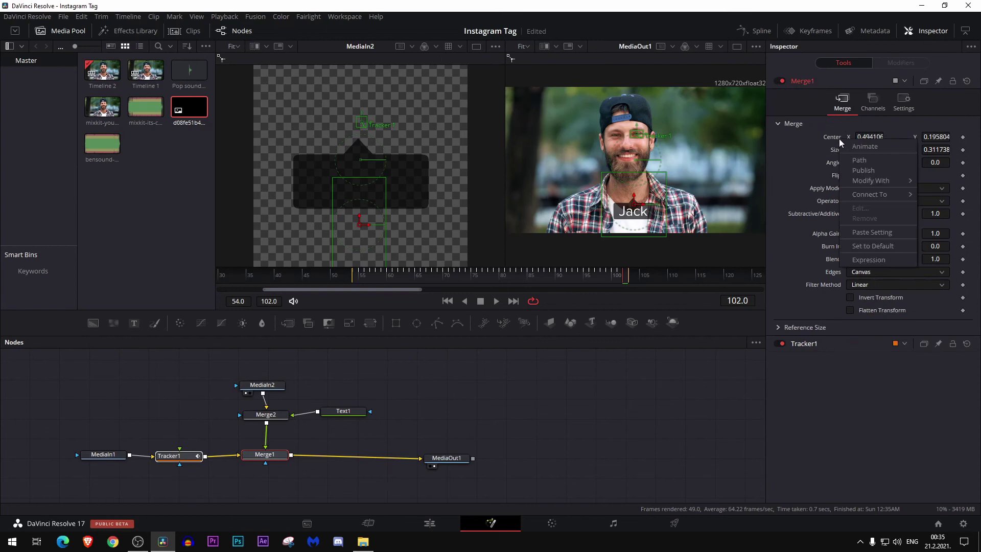
left_click(868, 260)
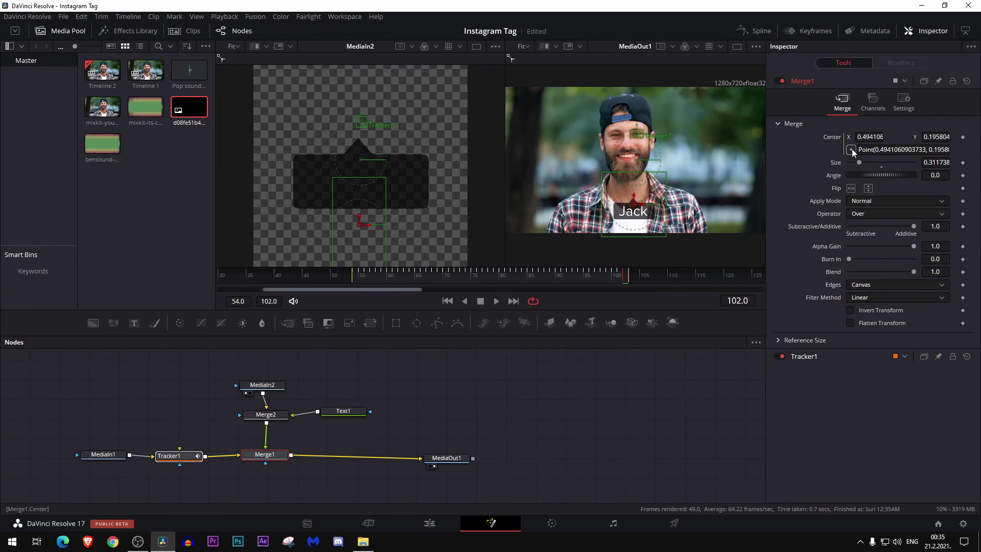
left_click_drag(851, 150, 849, 471)
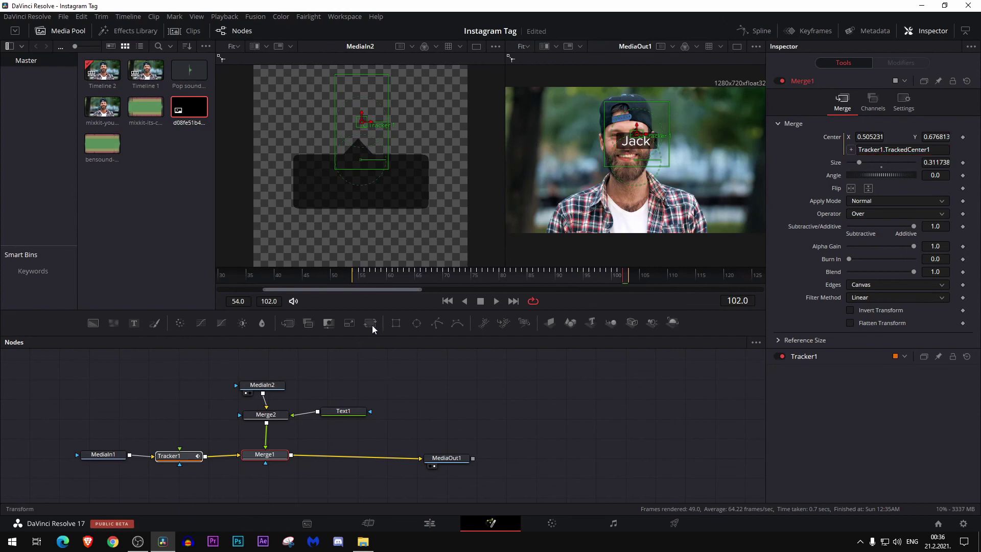
Step: Add a Transform between Merge2 and Merge1 to offset the tag down to the chest, then return to the Edit page
left_click_drag(372, 329, 266, 440)
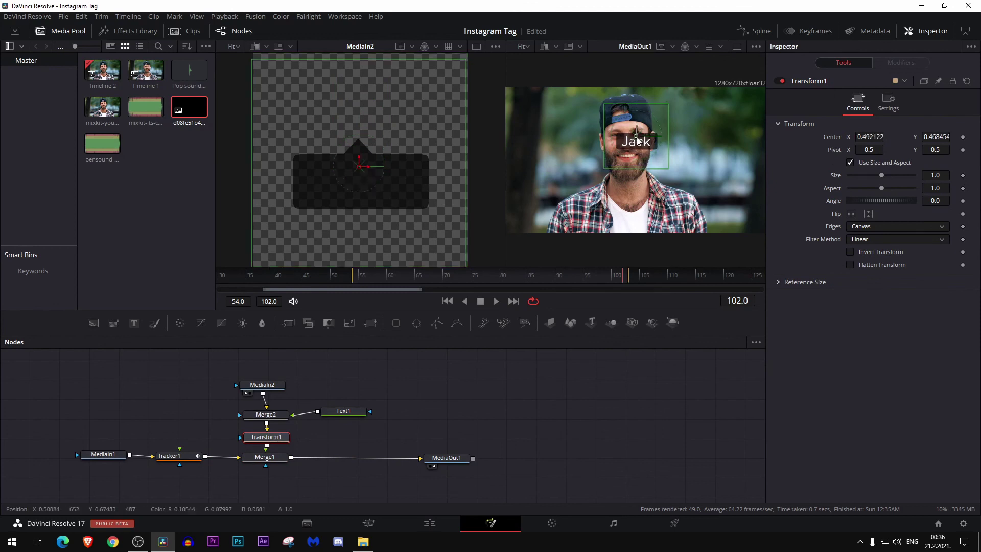
left_click_drag(638, 142, 629, 210)
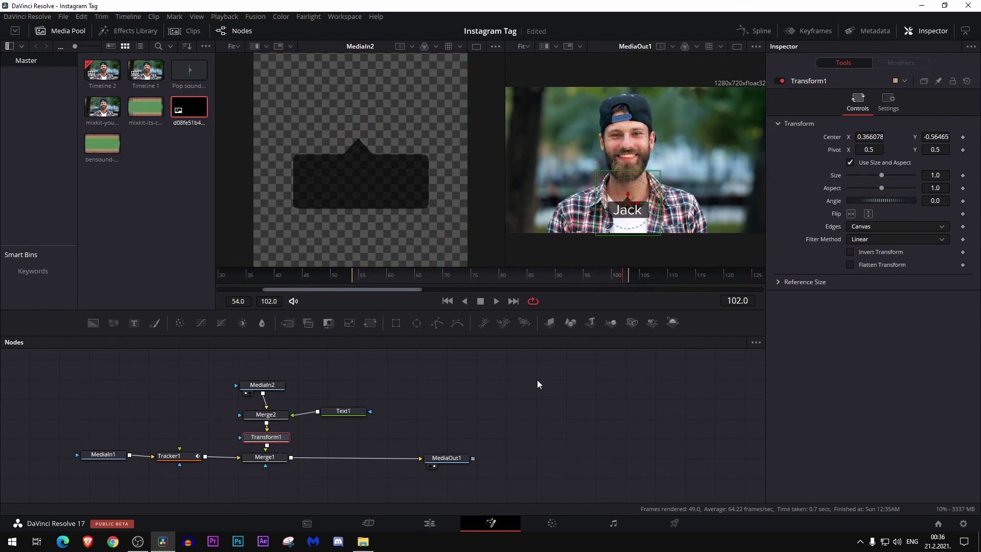
left_click(430, 523)
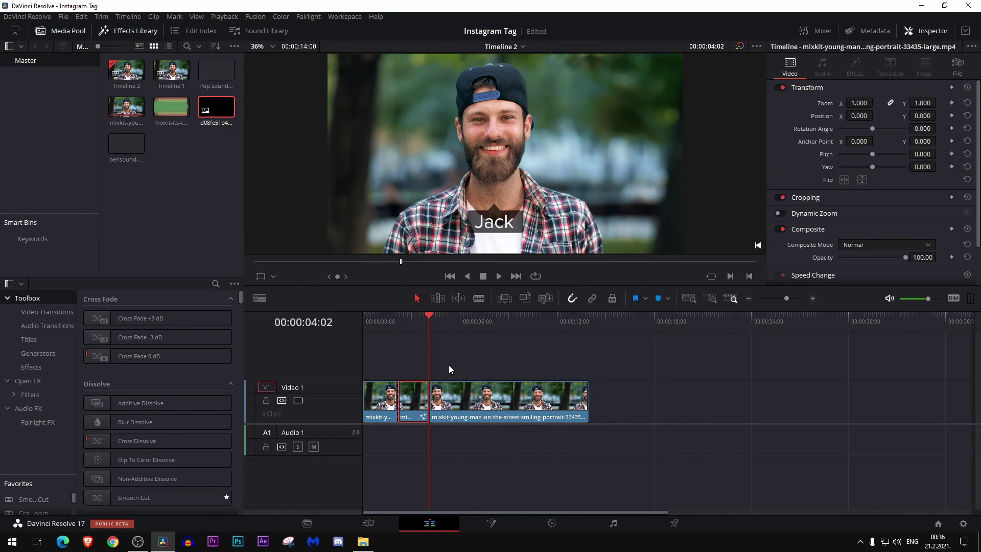
Step: Preview the edited video, then return the playhead to where the Jack tag appears
left_click_drag(422, 320, 375, 327)
key("space")
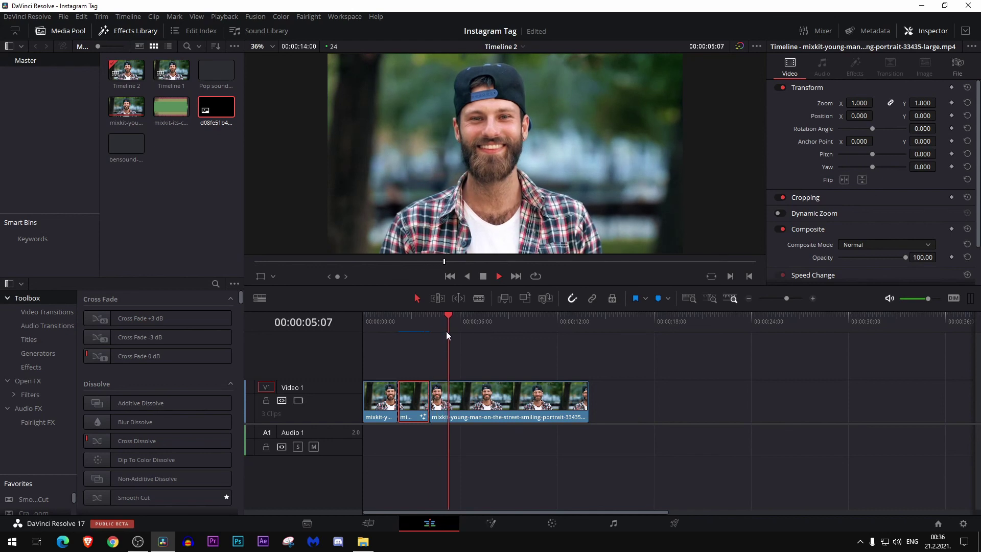
key("space")
left_click_drag(449, 321, 397, 329)
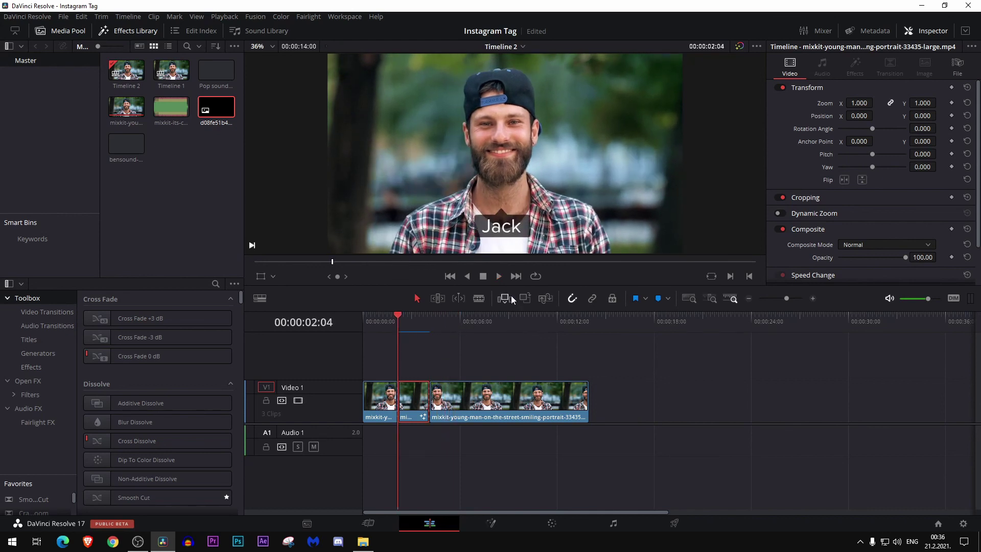
Step: Place 'Pop sound effect' on Audio 1 under the tag, listen back, then show Timeline 1
left_click(206, 189)
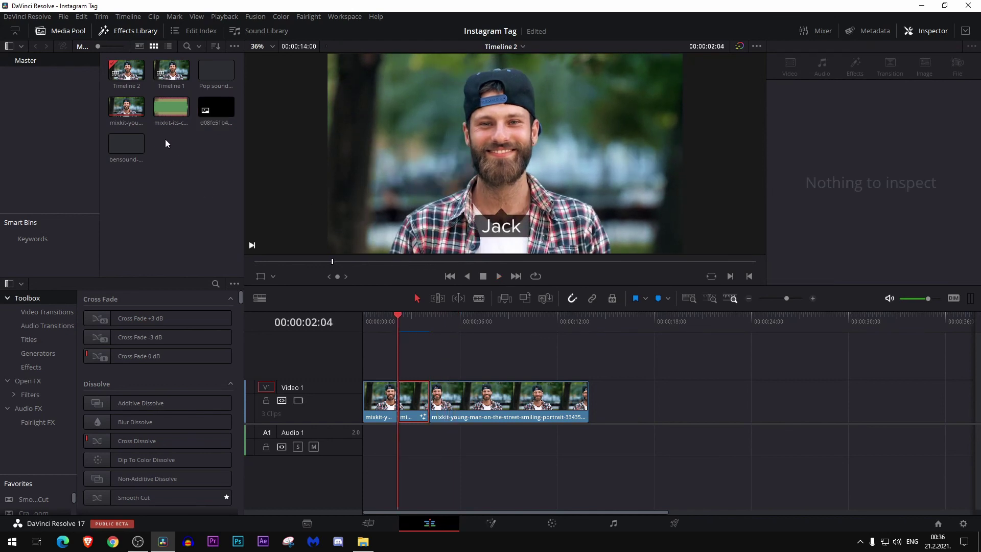
left_click_drag(216, 71, 395, 452)
left_click(385, 327)
key("space")
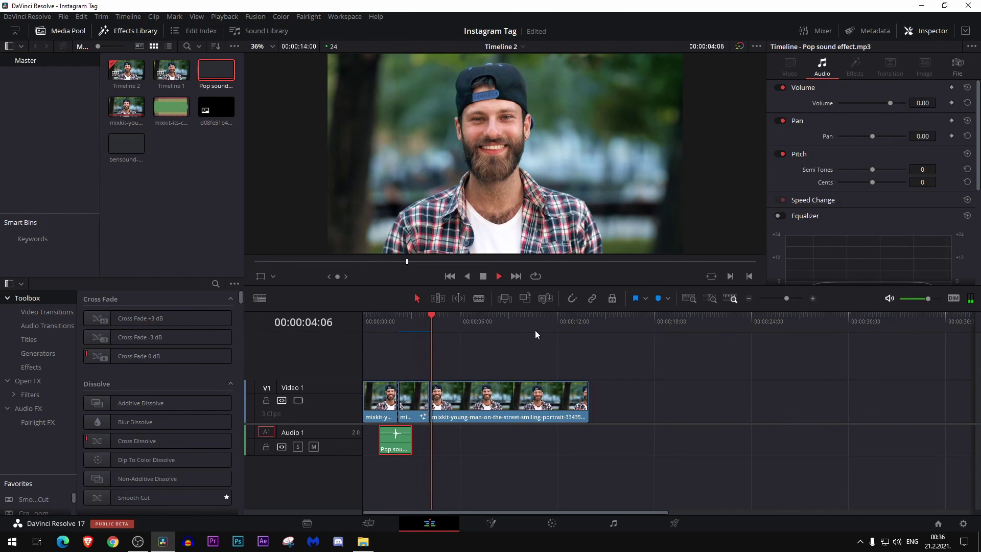
key("space")
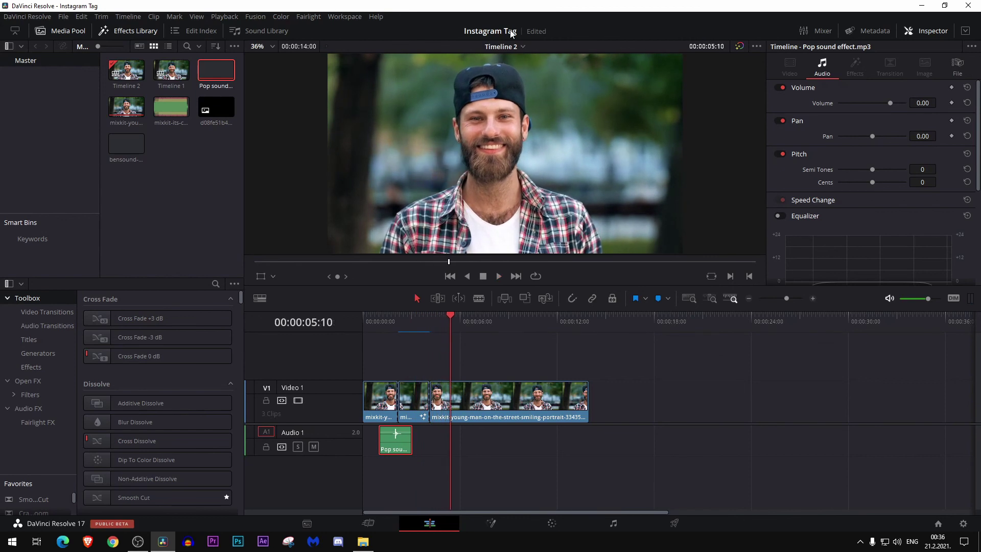
left_click(513, 46)
left_click(554, 59)
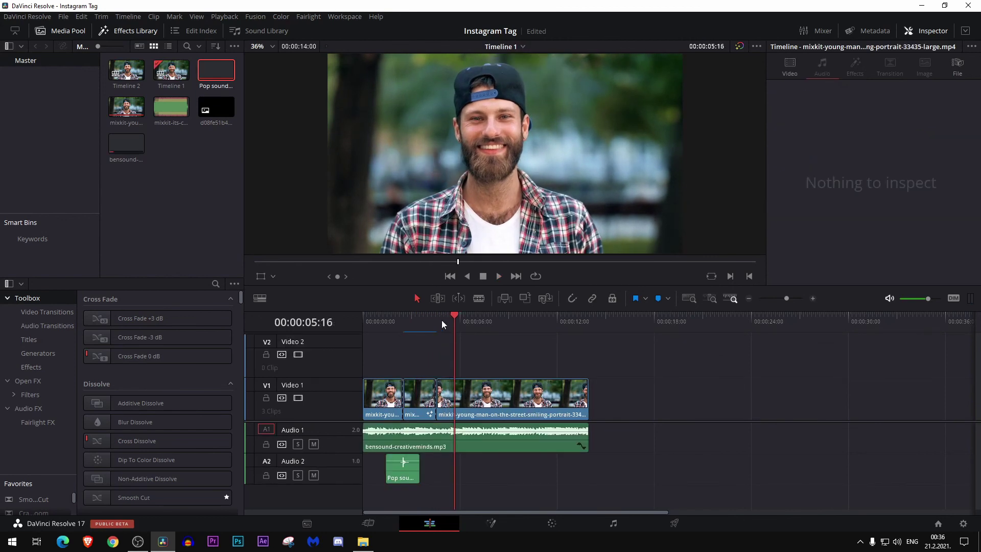